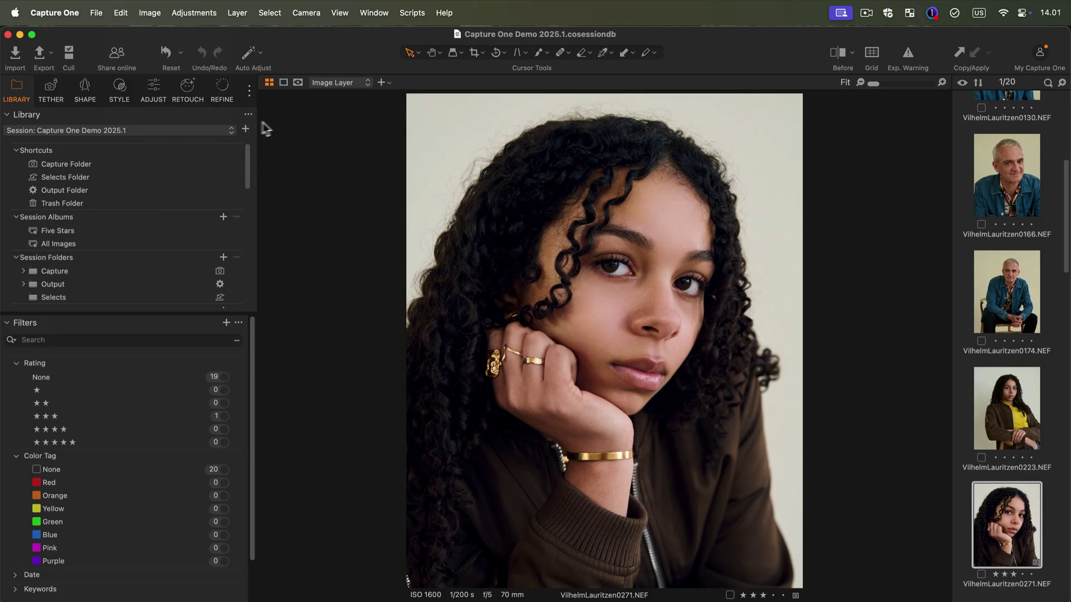
Open the File menu over the Capture One Demo 2025.1 session.
click(97, 17)
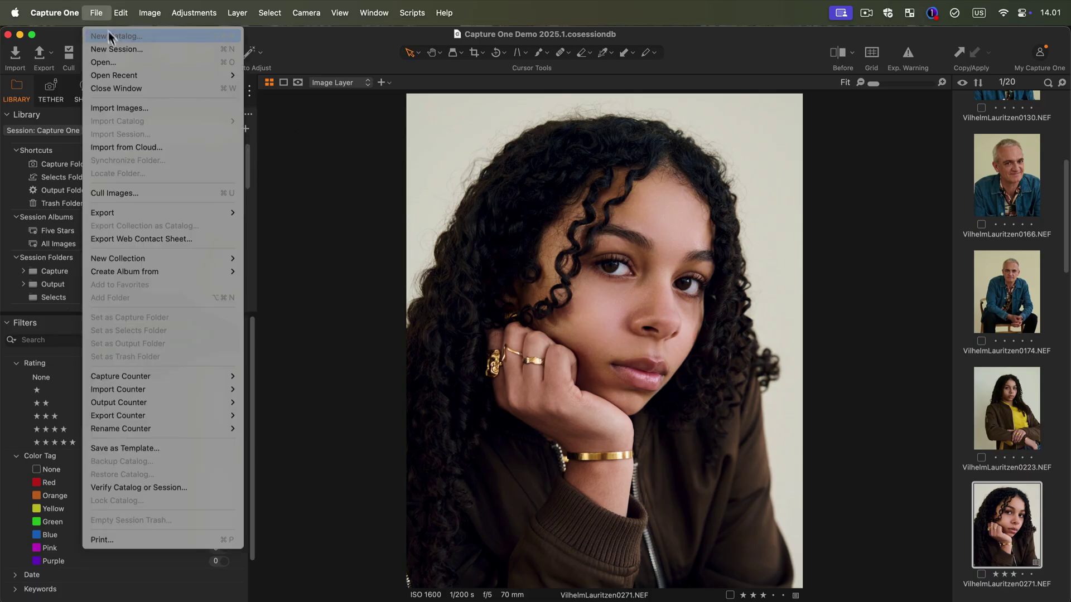
Start a new session with capture folders enabled and the naming method set to Manual.
click(112, 48)
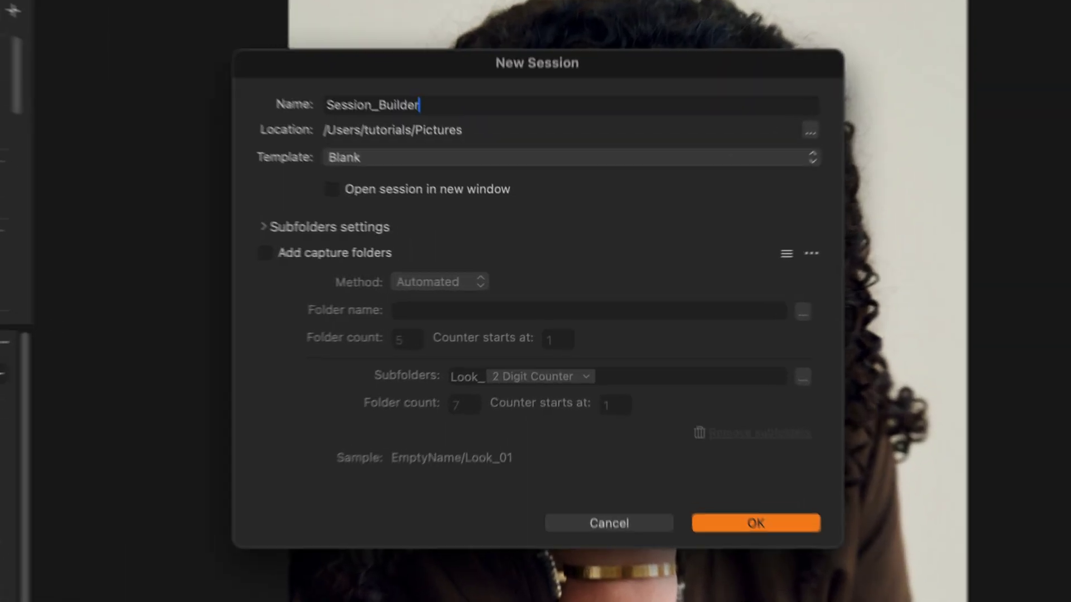
click(244, 250)
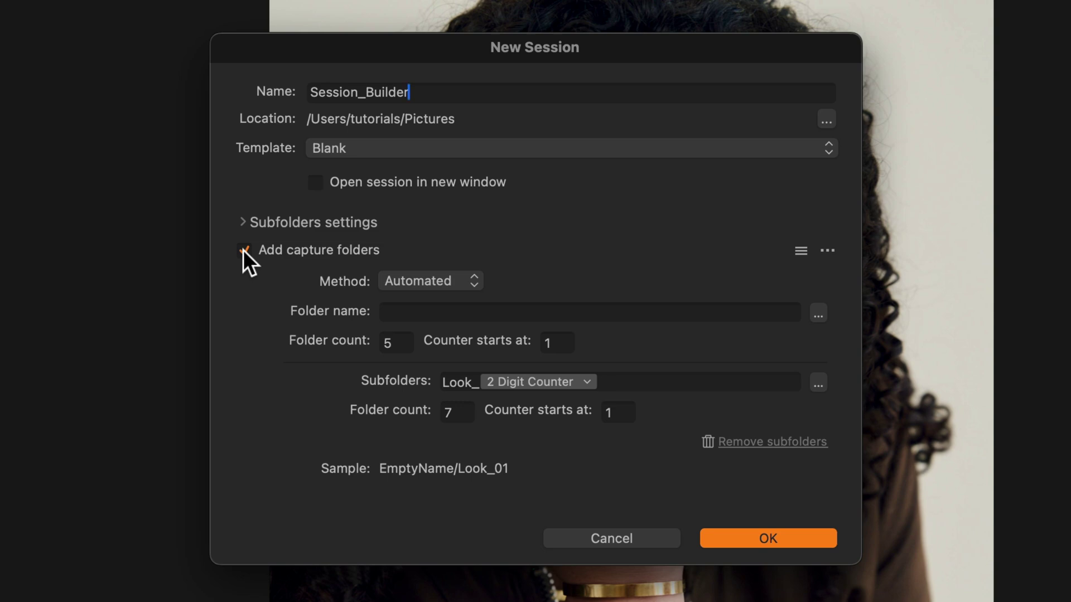
click(433, 280)
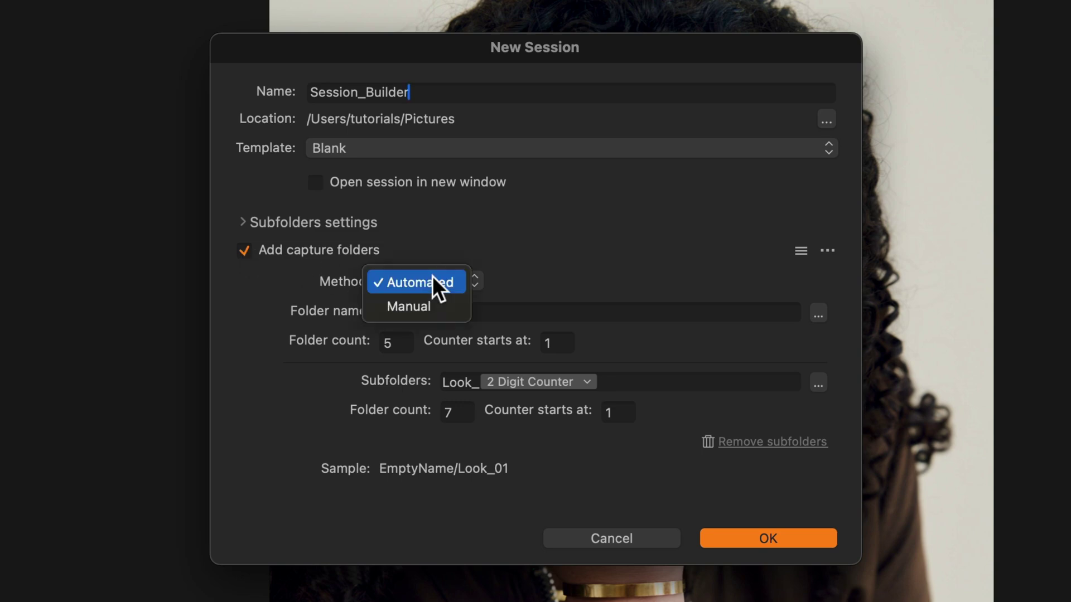
click(434, 309)
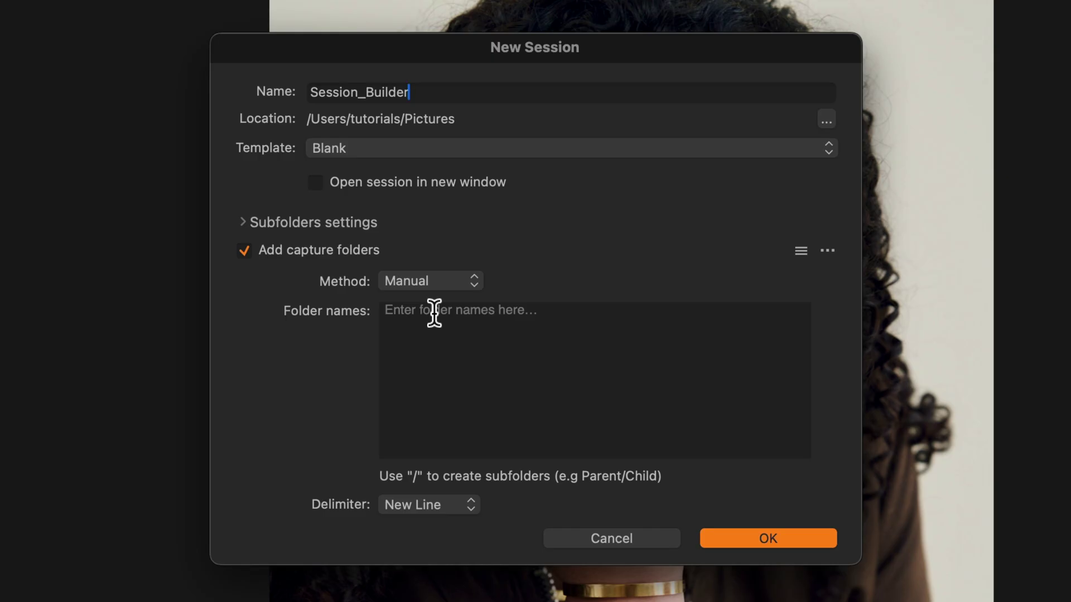
click(434, 313)
Replace the folder names with the Light_Tests and Day_01–03/Look_01–03 list from TextEdit, then create Session_Builder.
text(Day_01)
key(Return)
text(Day_02)
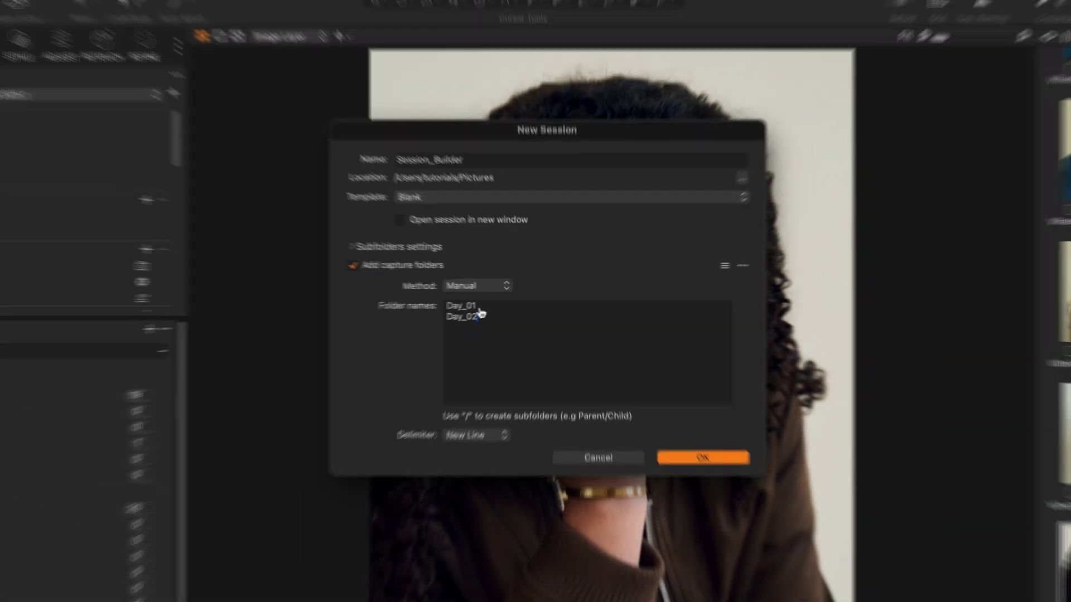
key(super+Tab)
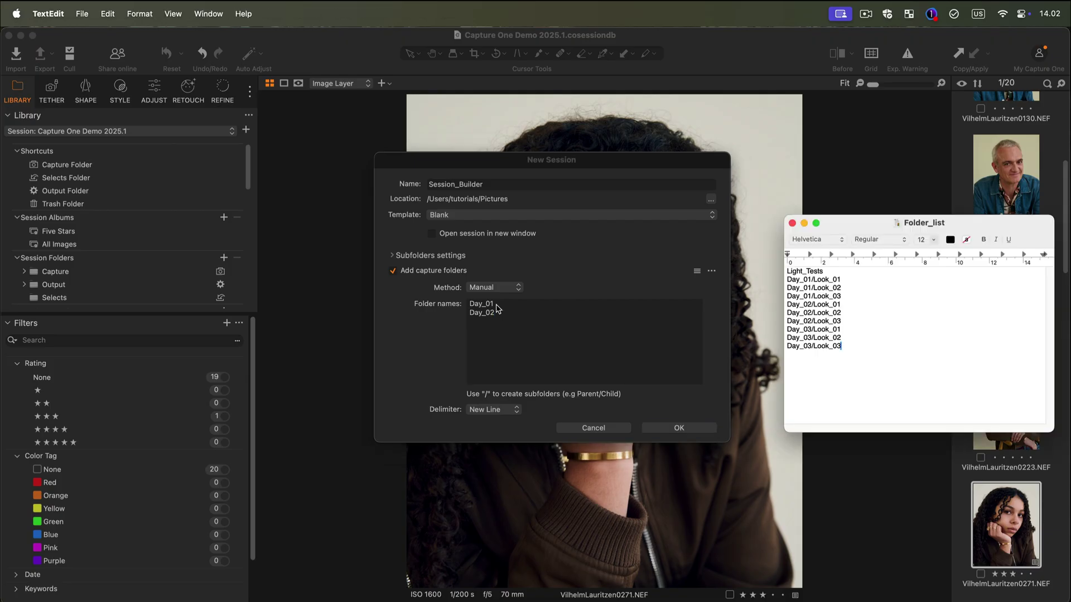
drag(842, 349, 772, 274)
key(super+c)
click(455, 303)
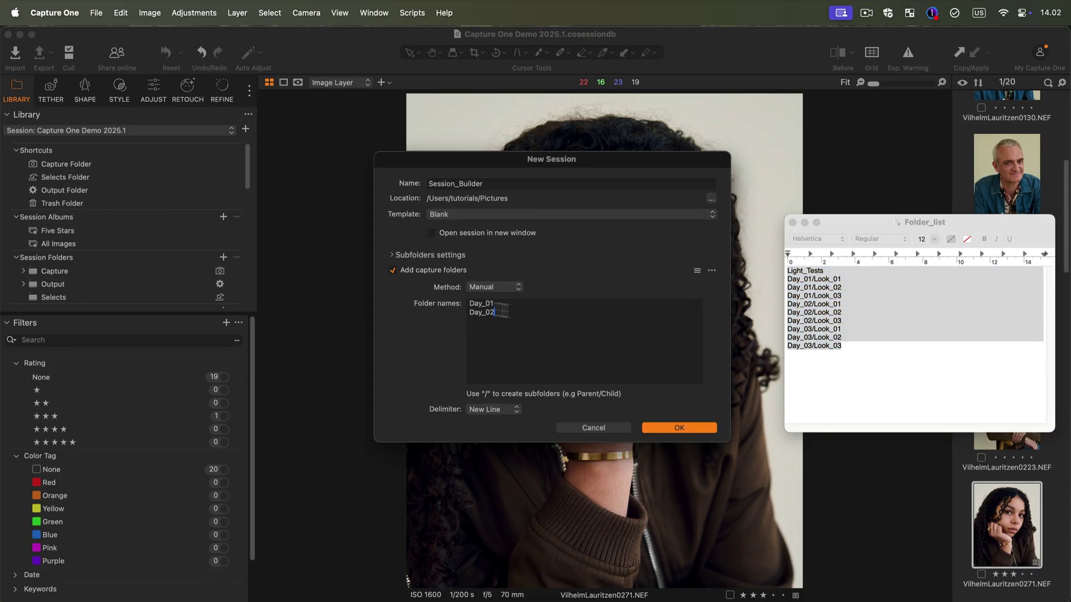
key(super+a)
key(super+v)
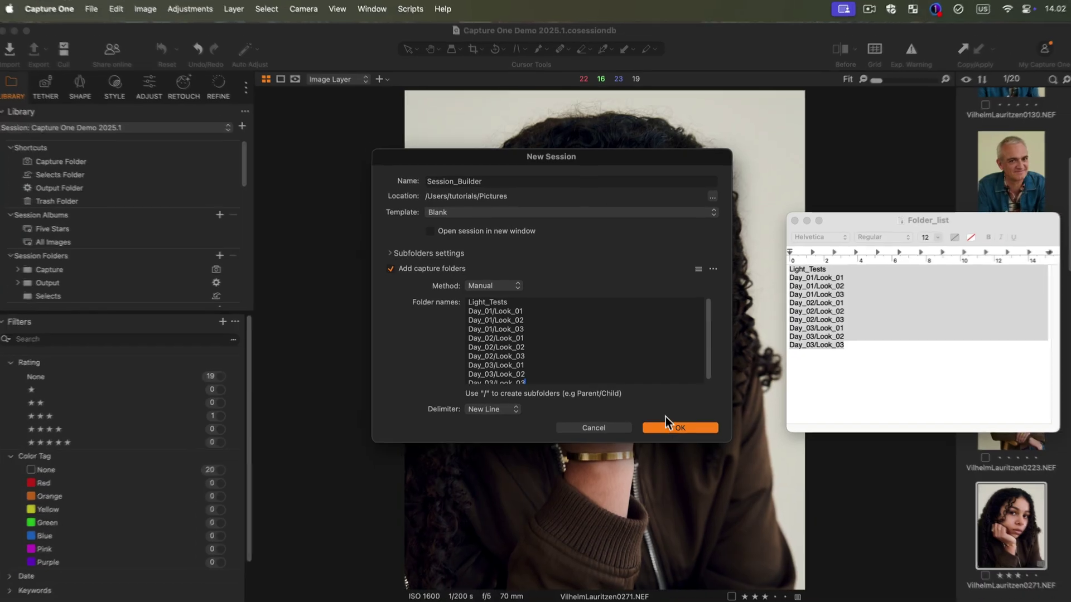
click(667, 426)
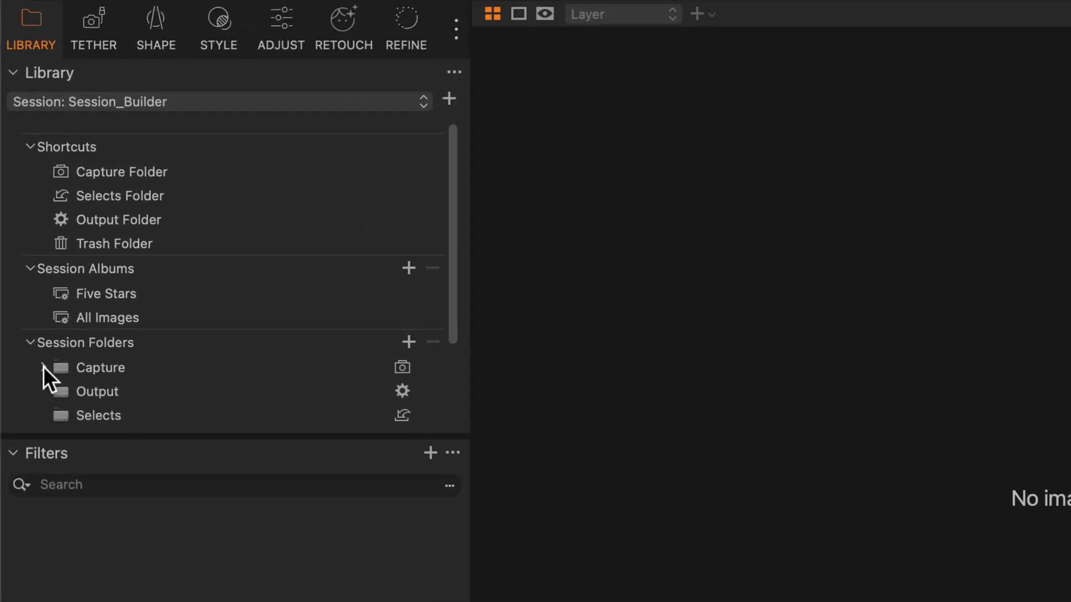
Expand Capture, Day_01 and Day_02 under Session Folders to view their Look subfolders.
click(43, 366)
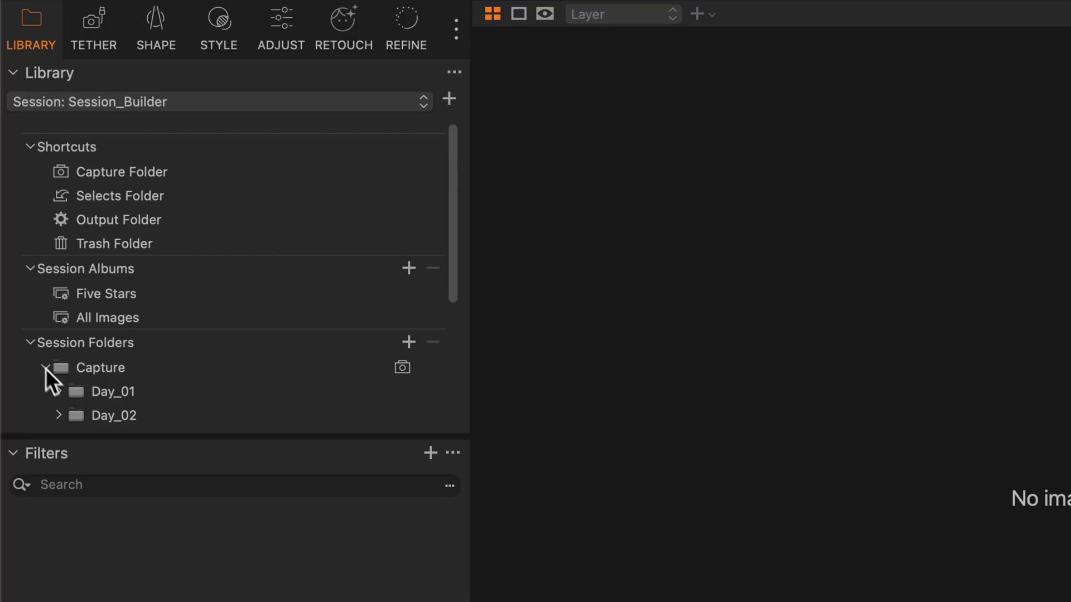
click(62, 391)
scroll(61, 392, down, 4)
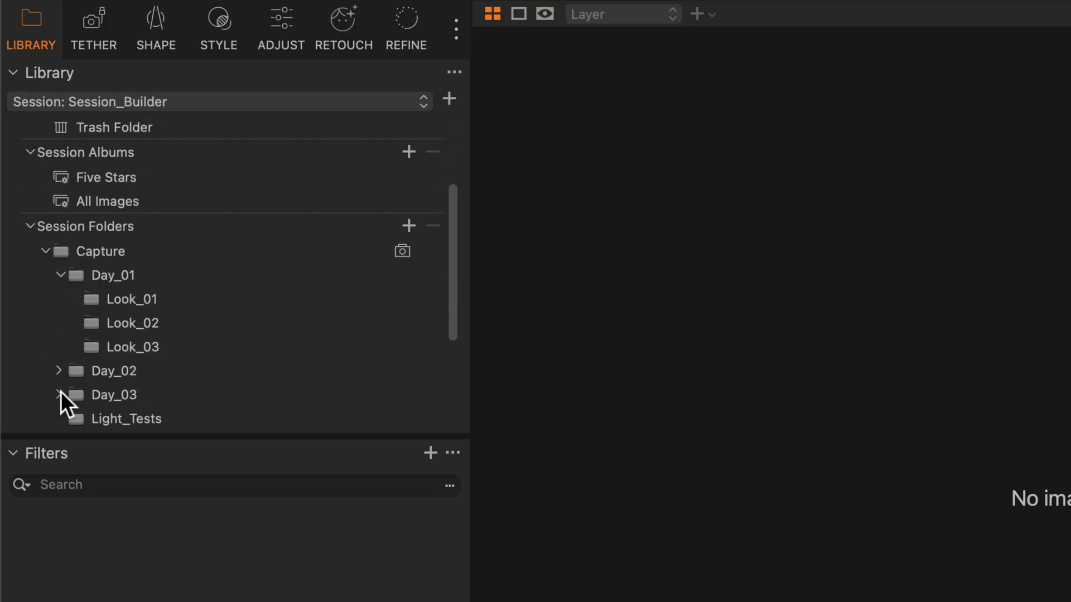
click(59, 371)
scroll(56, 369, down, 5)
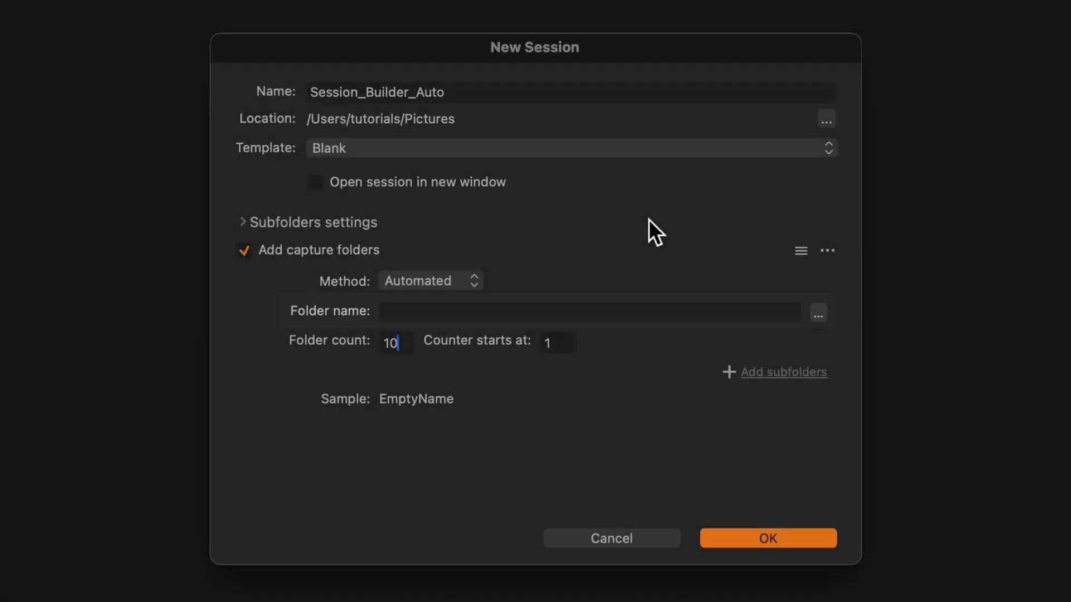
Set the folder name format to Session Name followed by a 2 Digit Counter.
click(818, 313)
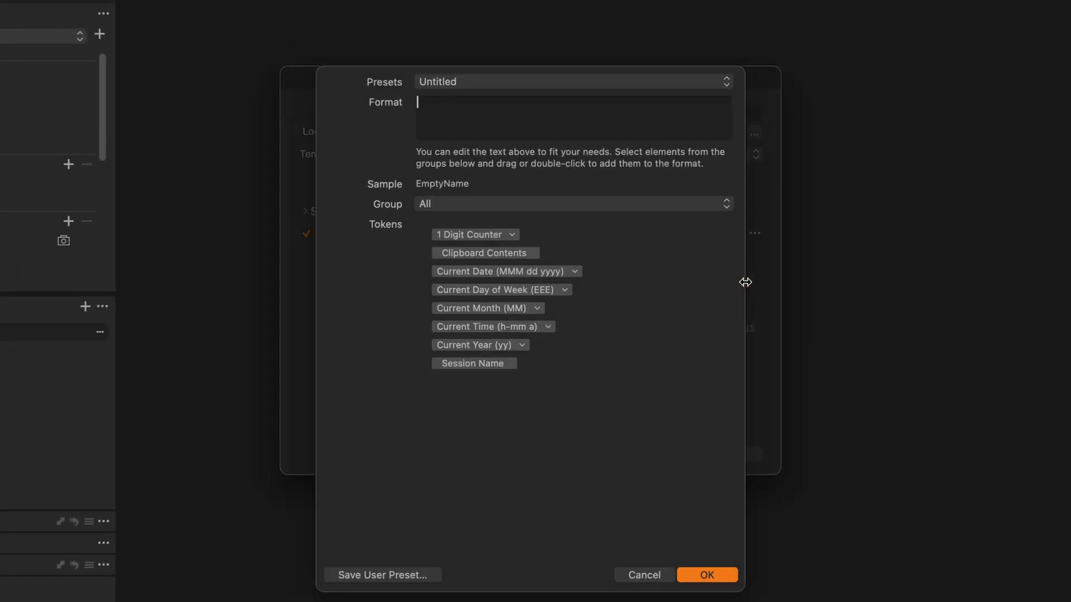
drag(451, 369, 463, 111)
click(464, 234)
drag(464, 230, 560, 106)
click(585, 105)
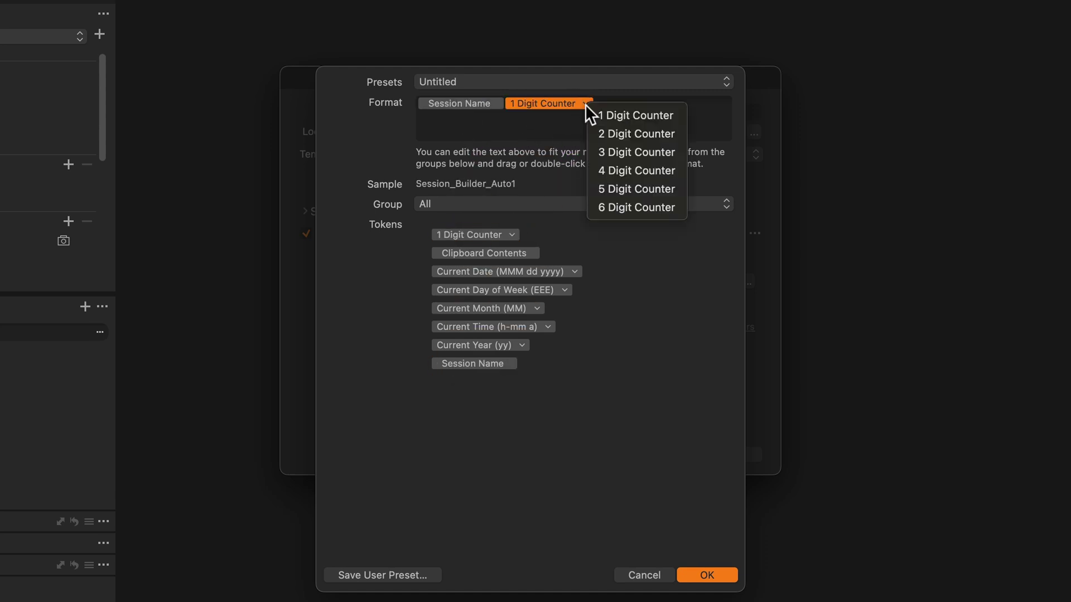
click(610, 132)
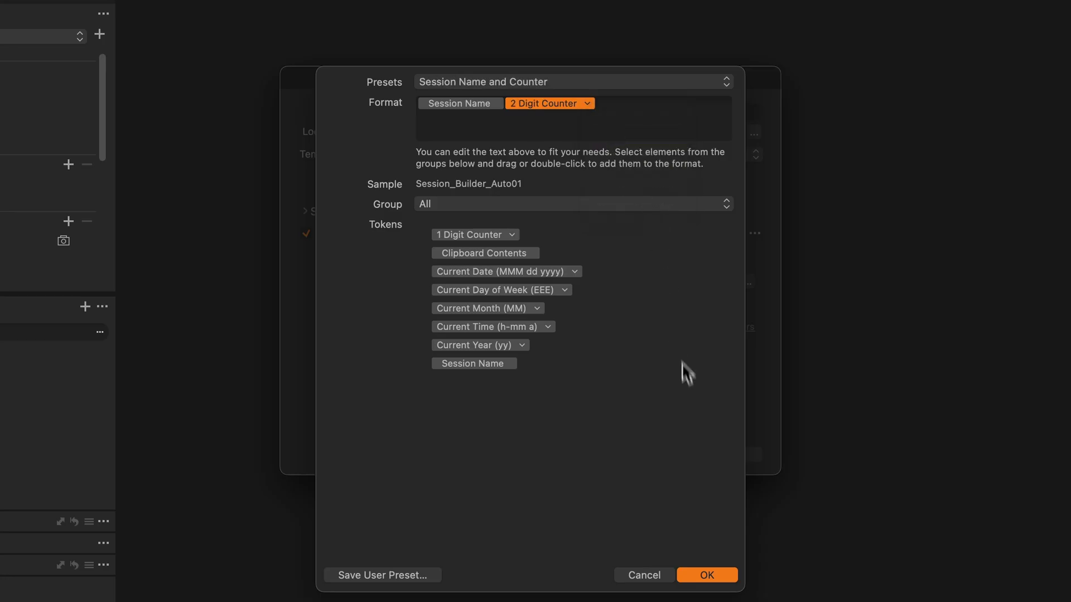
click(727, 573)
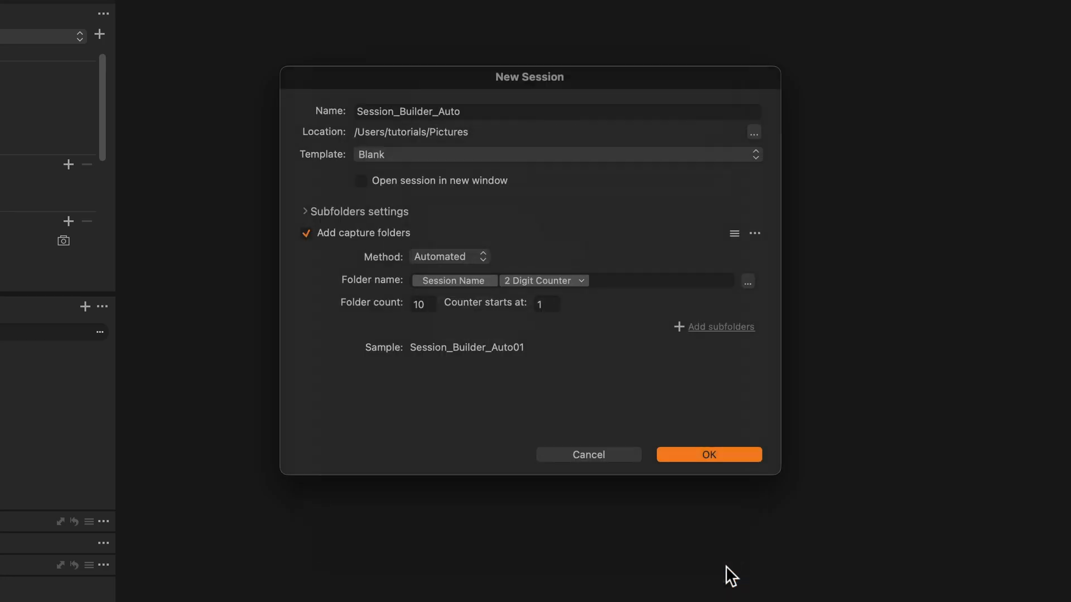
click(621, 276)
Change the folder name prefix to Day_ and the folder count to 5.
key(Left)
key(BackSpace)
text(Day)
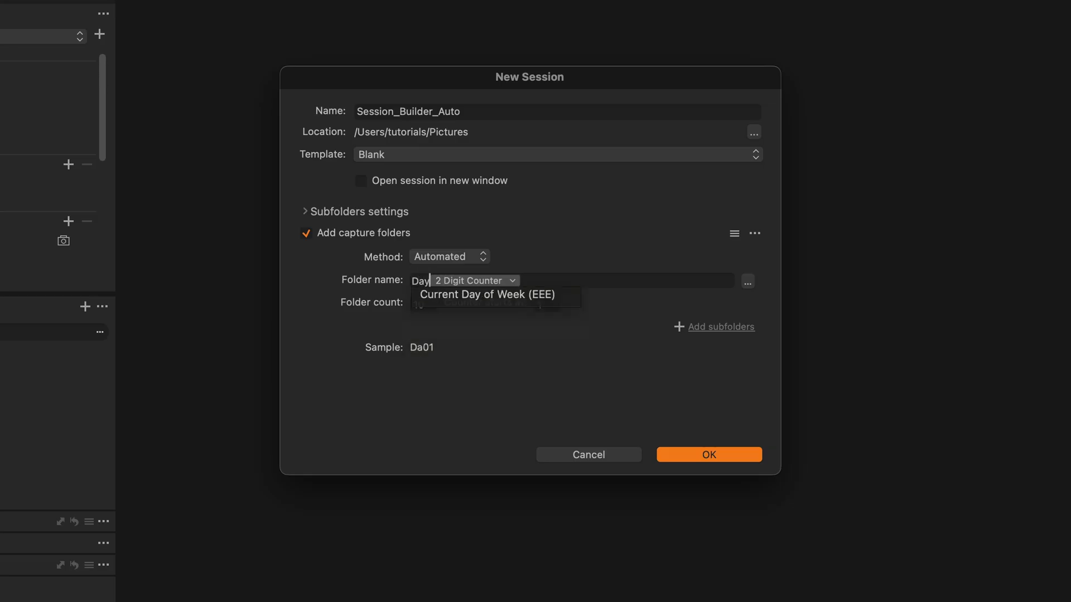
text(_)
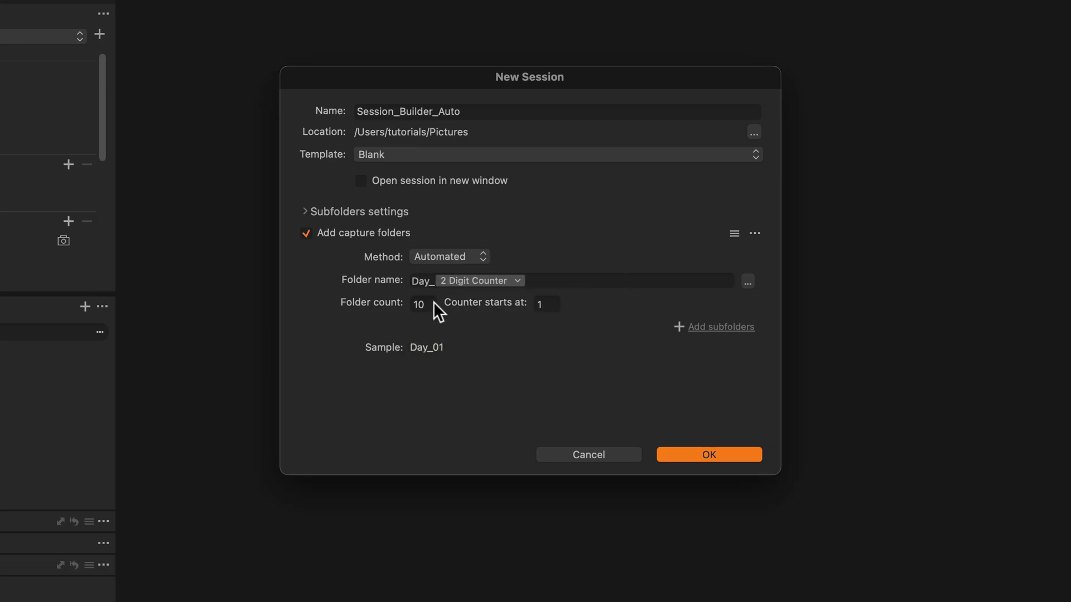
double_click(415, 302)
text(5)
Add a subfolder level with 7 Look_ subfolders inside each Day folder.
click(694, 324)
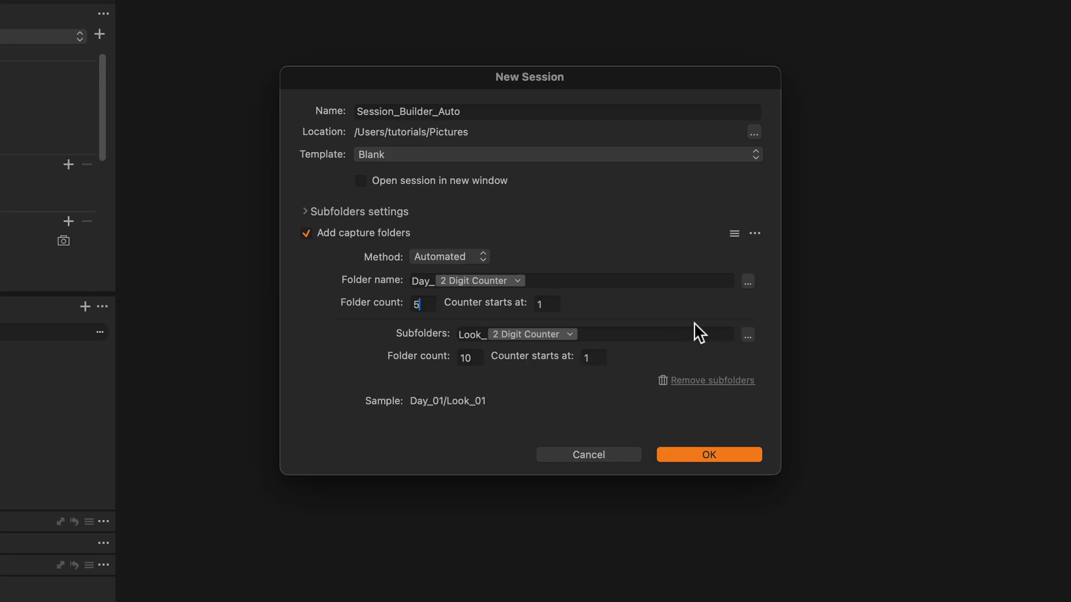
double_click(453, 351)
text(7)
click(453, 261)
Switch naming to Manual and insert a Light_tests entry at the top of the folder list.
click(446, 273)
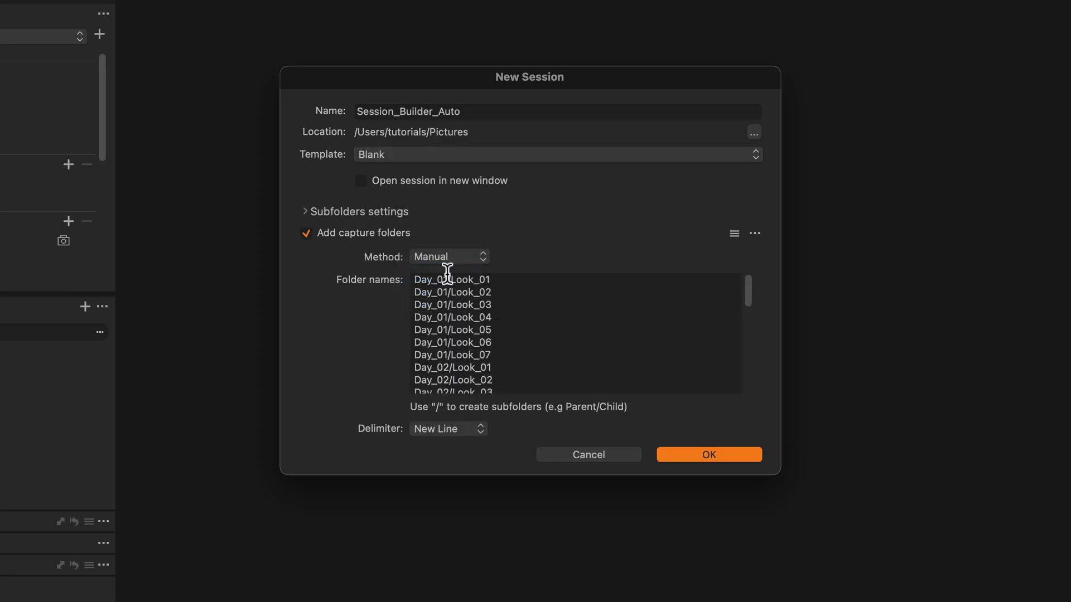
click(414, 279)
key(Return)
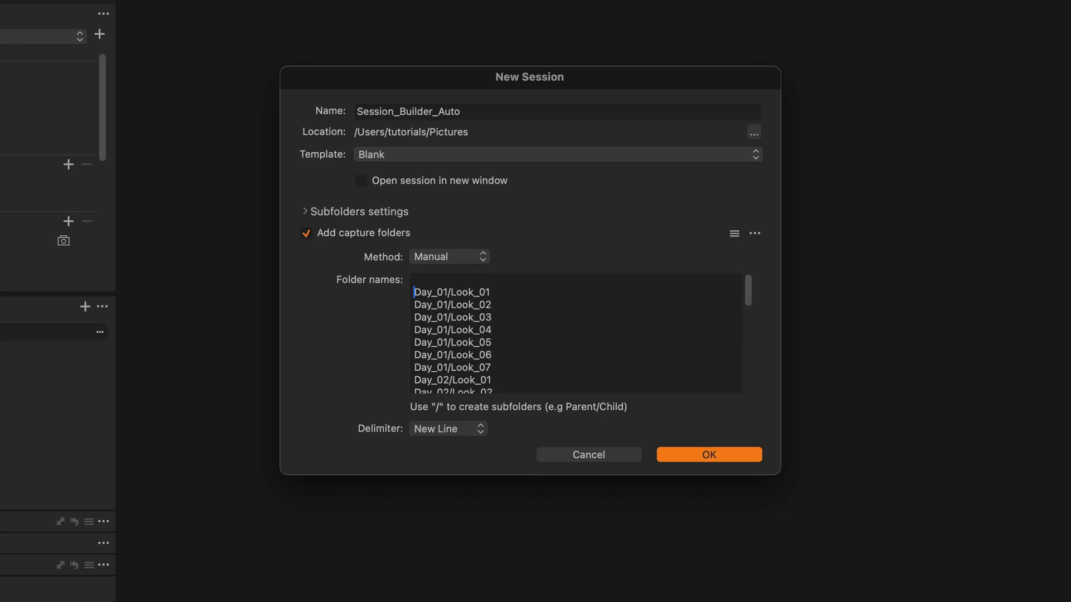
click(414, 280)
text(Light_tests)
click(734, 234)
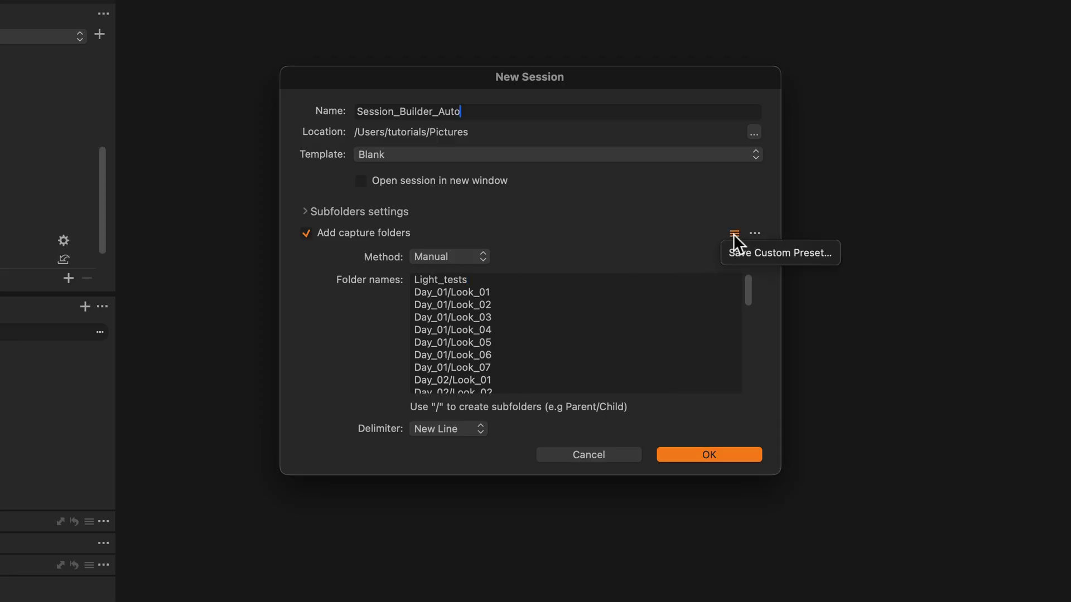
Save the folder structure as preset ecomm_production and create the Session_Builder_Auto session.
click(739, 243)
text(ecomm_prod)
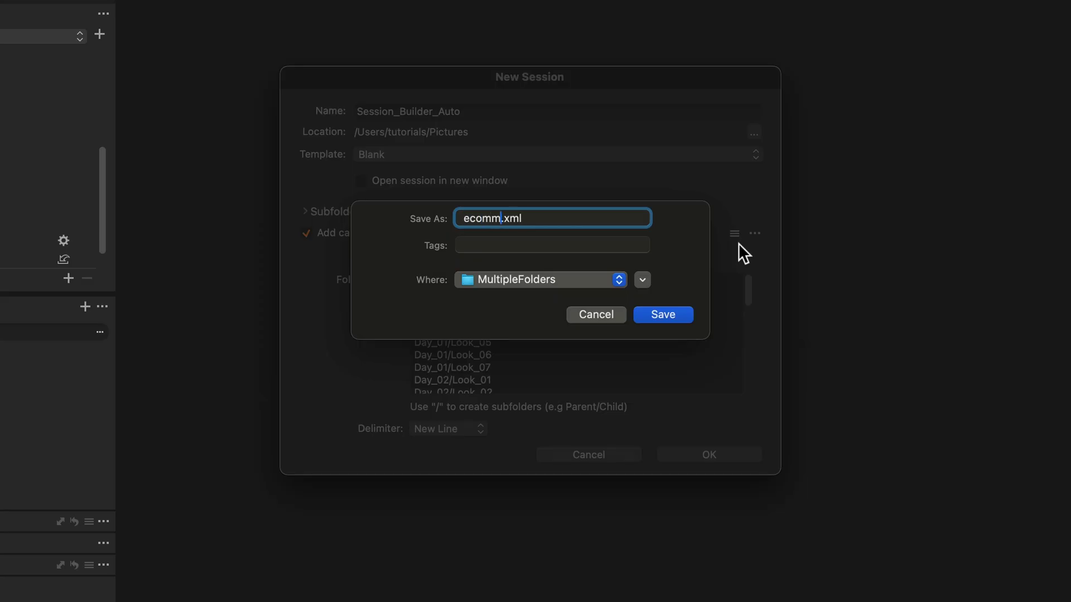
text(uction)
click(686, 313)
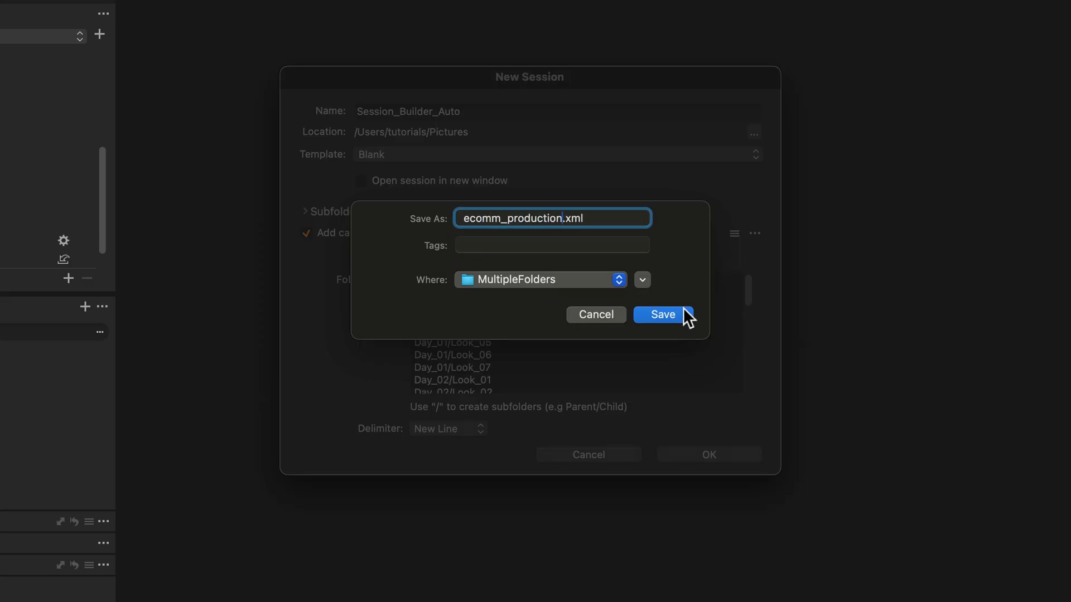
click(691, 452)
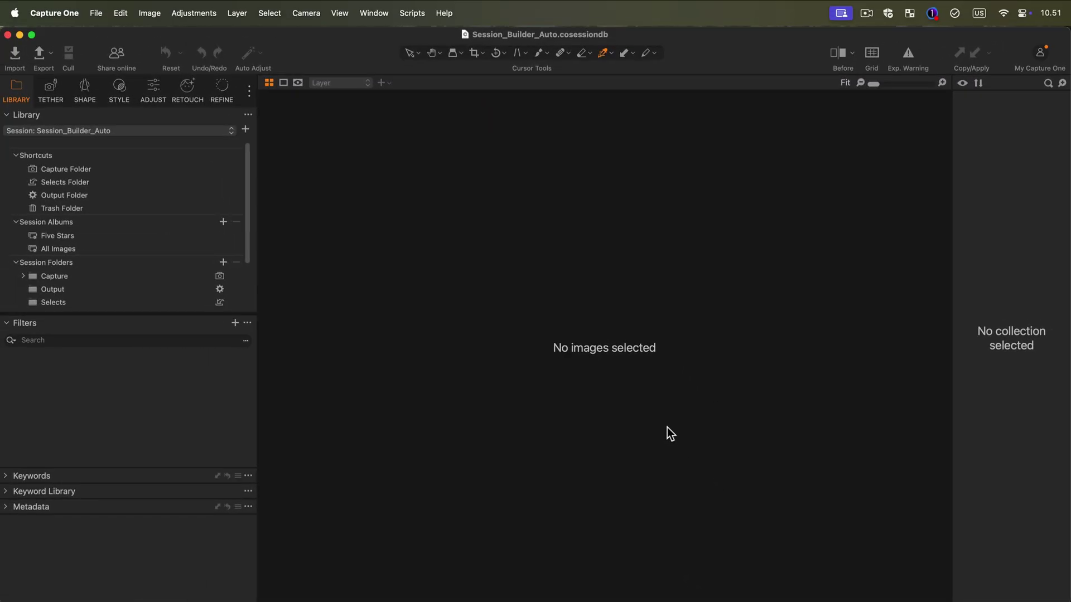
Check the Capture, Day_01 and Day_02 folders, then bring up Add multiple folders for Session Folders.
click(23, 276)
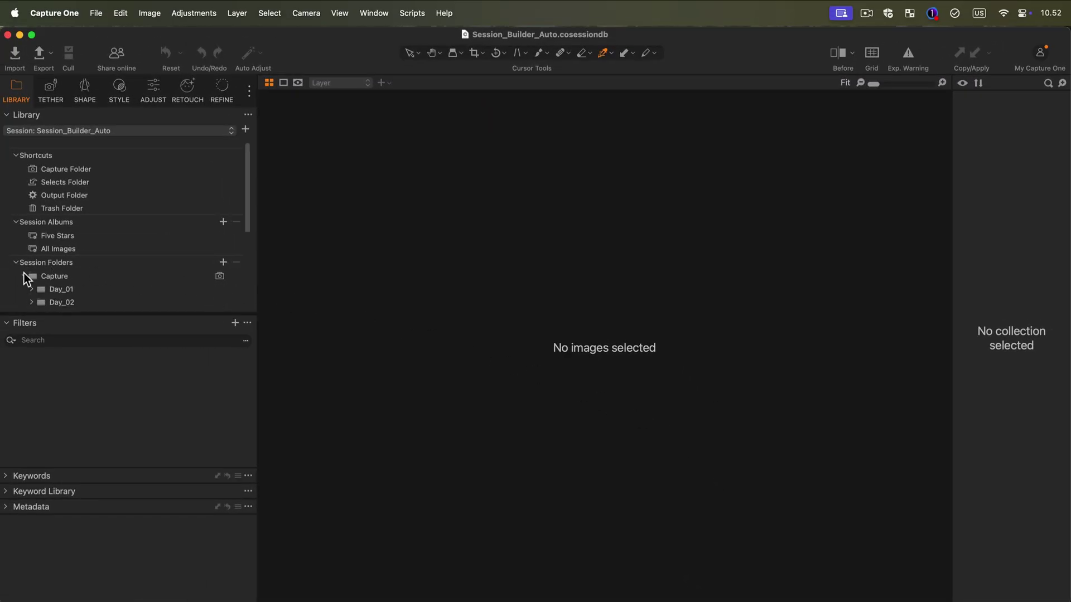
scroll(70, 276, down, 2)
click(31, 234)
scroll(43, 244, down, 3)
click(32, 240)
scroll(32, 236, down, 2)
scroll(32, 236, up, 5)
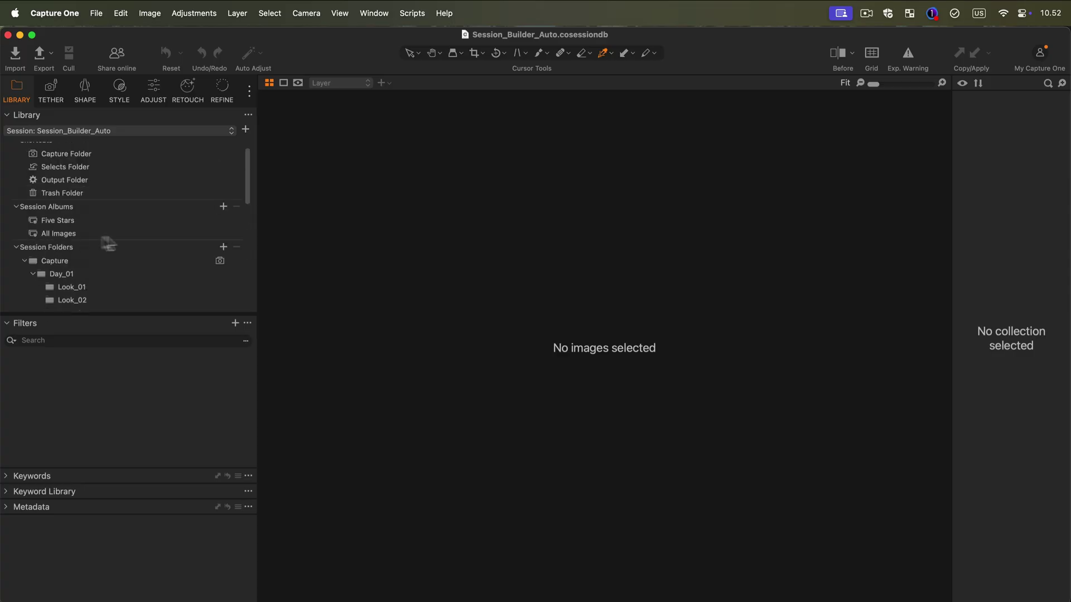
click(223, 246)
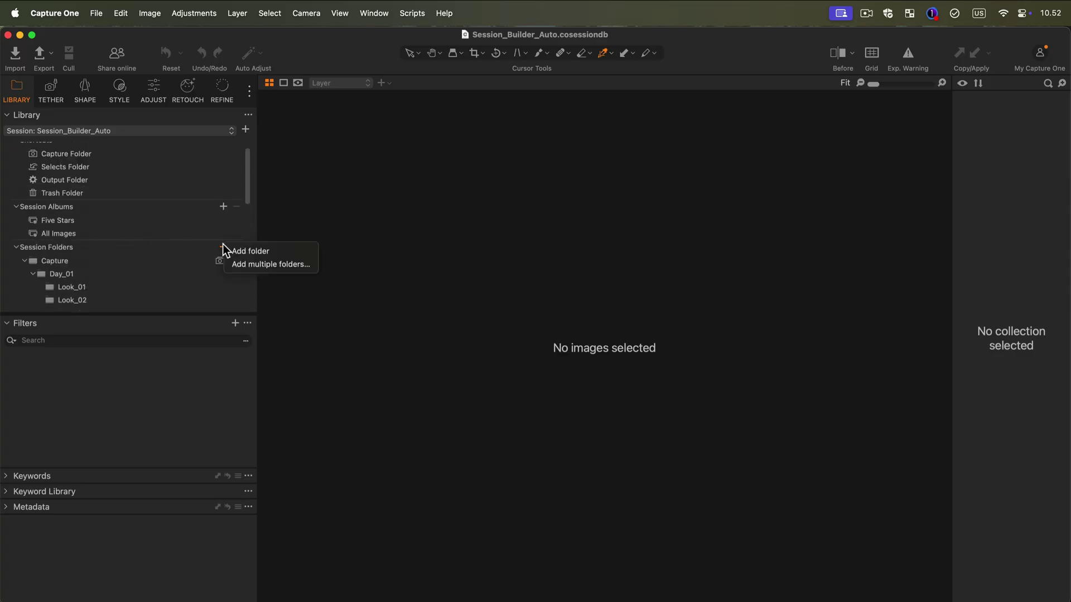
click(250, 264)
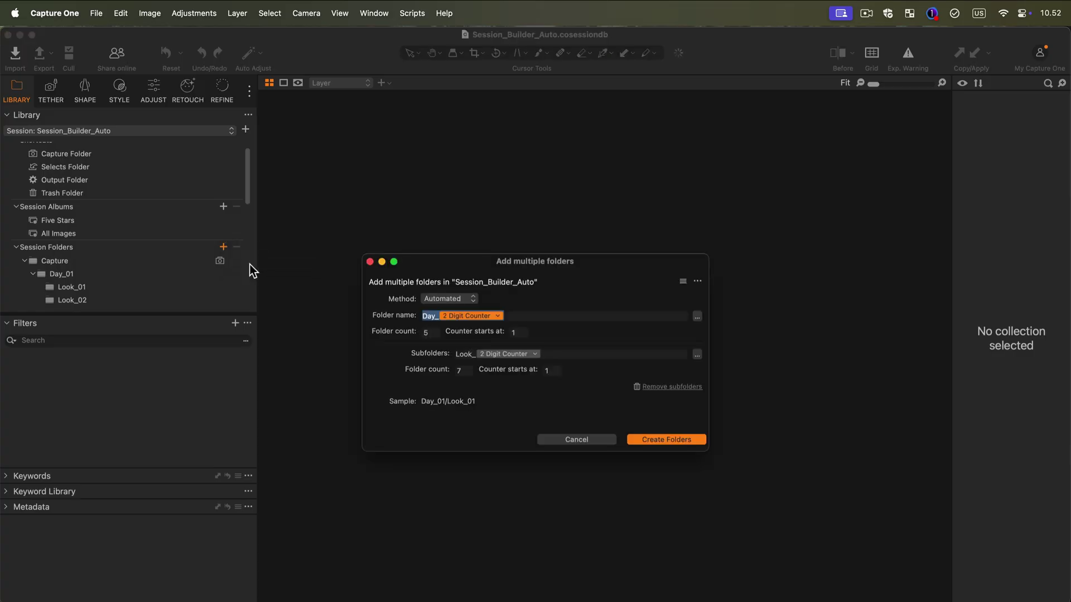